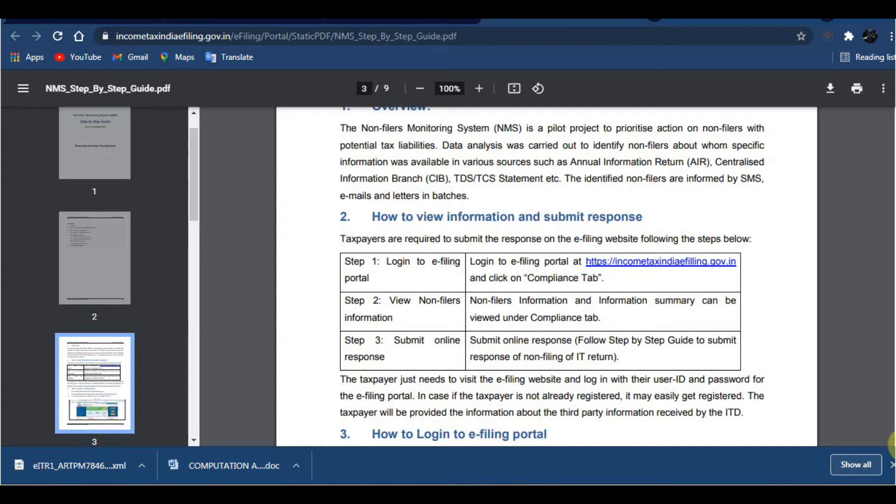
- Read the NMS step-by-step guide from viewing information and logging in through the Compliance option to submitting a response
scroll(892, 443, "down", 1)
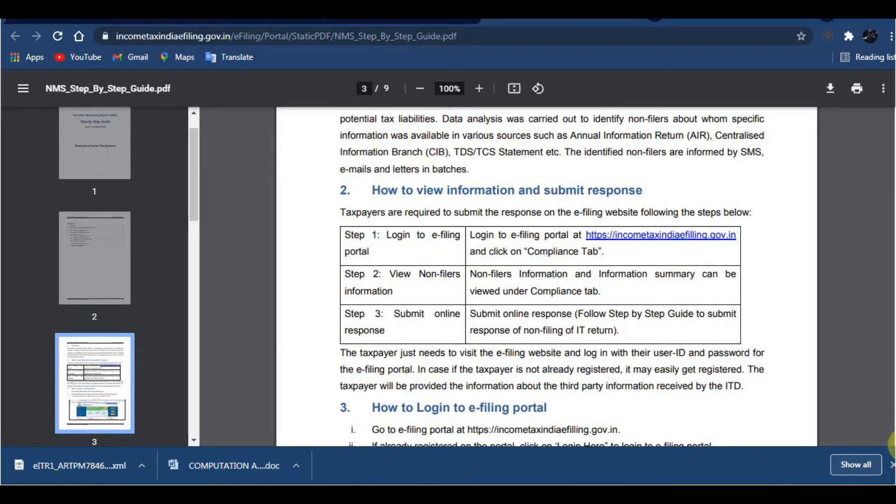
scroll(892, 443, "down", 1)
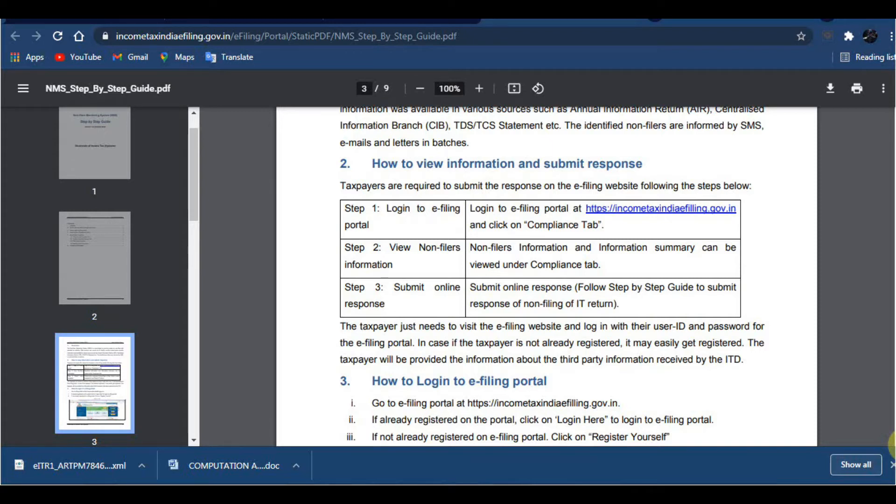
scroll(558, 276, "down", 1)
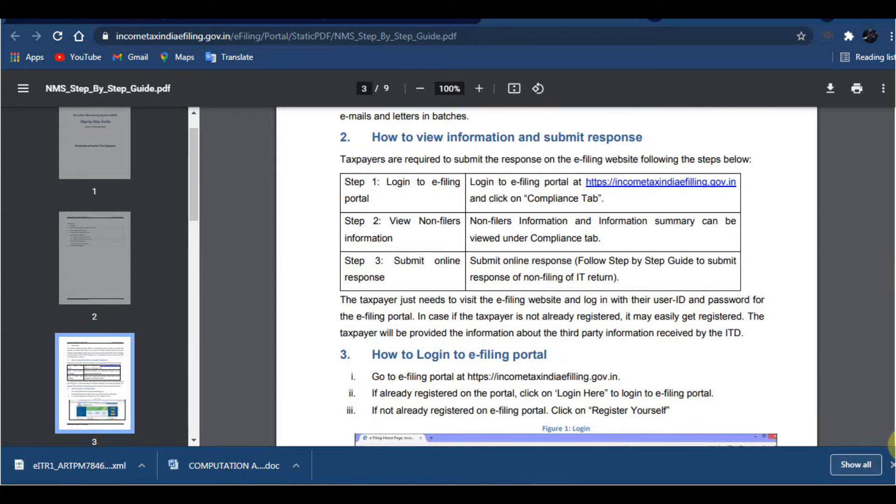
scroll(545, 276, "down", 1)
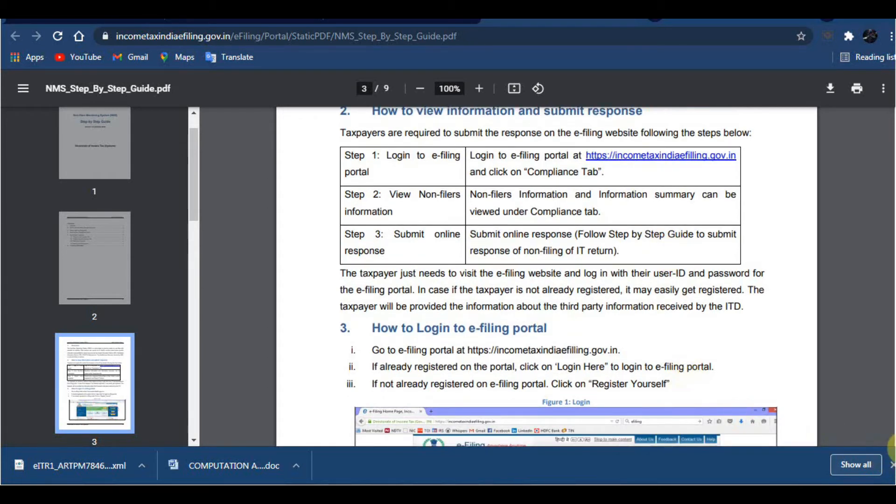
scroll(893, 443, "down", 1)
scroll(893, 443, "down", 20)
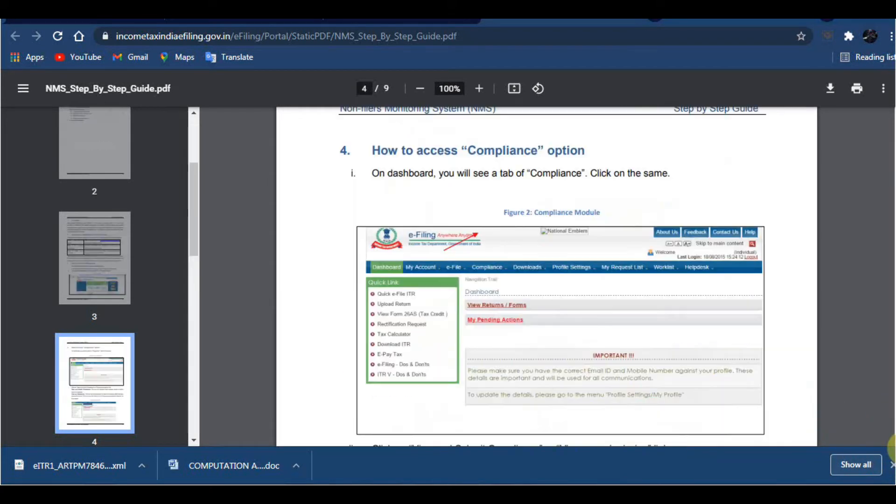
scroll(893, 443, "down", 8)
scroll(893, 443, "down", 6)
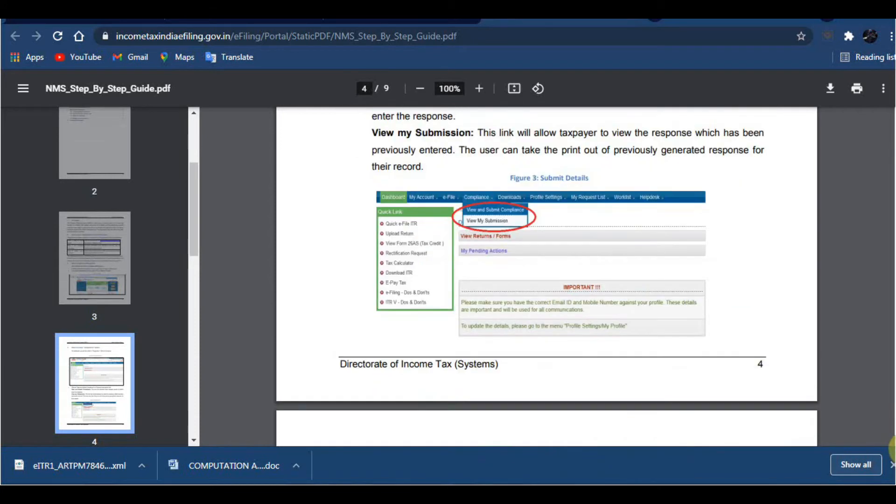
scroll(635, 375, "down", 12)
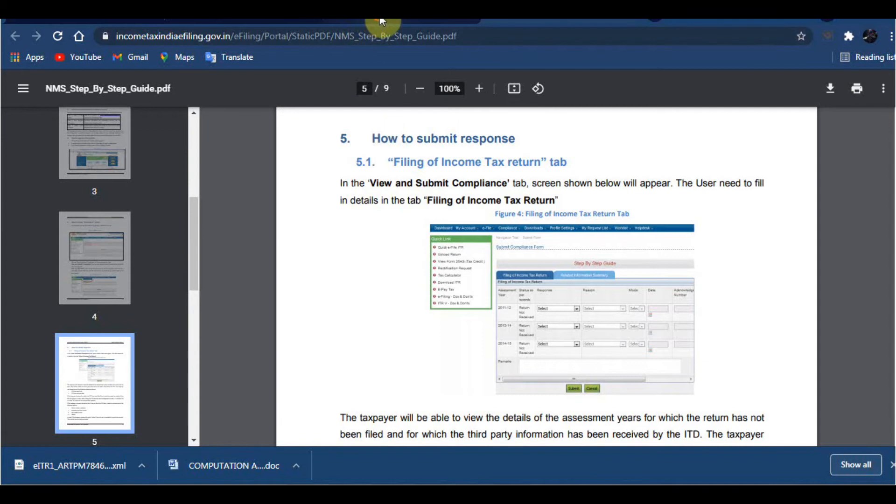
- Return to the compliance form and answer the 2014-15 return filing with "ITR has not been filed" and reason "Return Under Preparation"
left_click(379, 20)
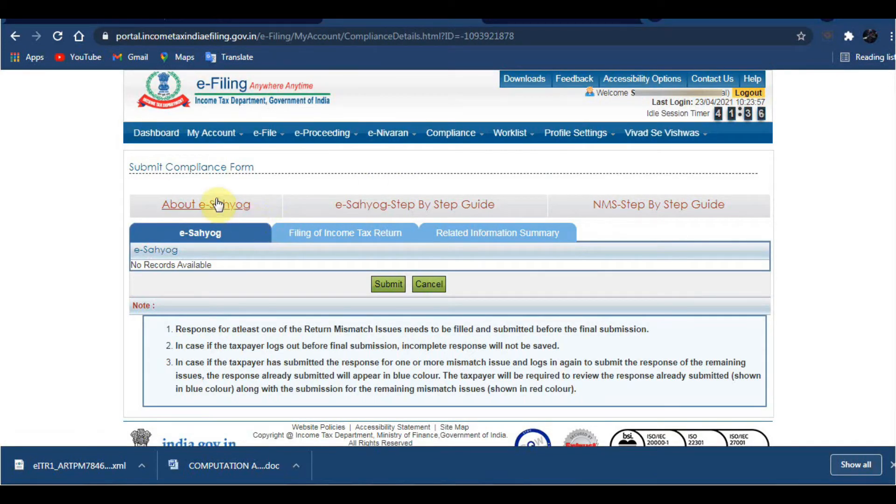
left_click(208, 239)
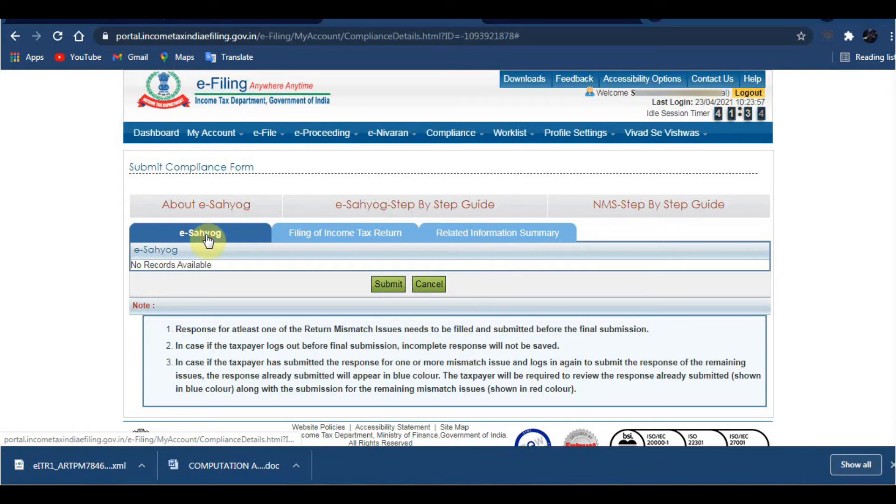
left_click(333, 237)
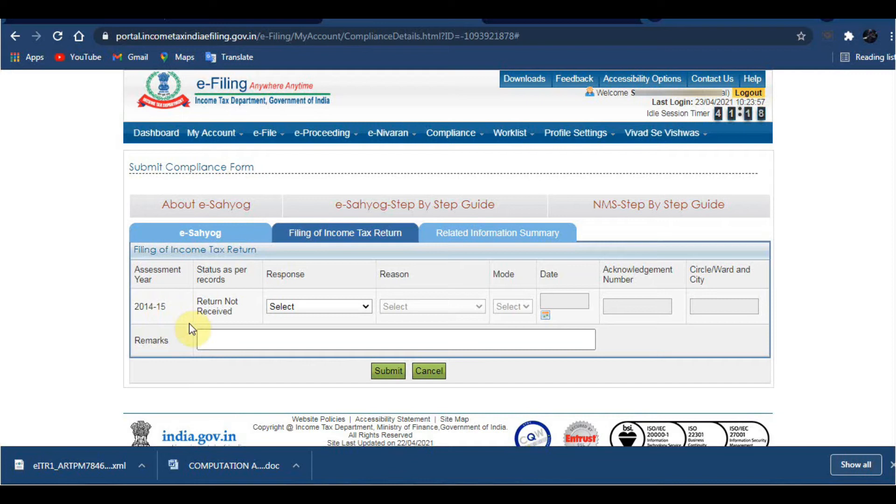
left_click(368, 307)
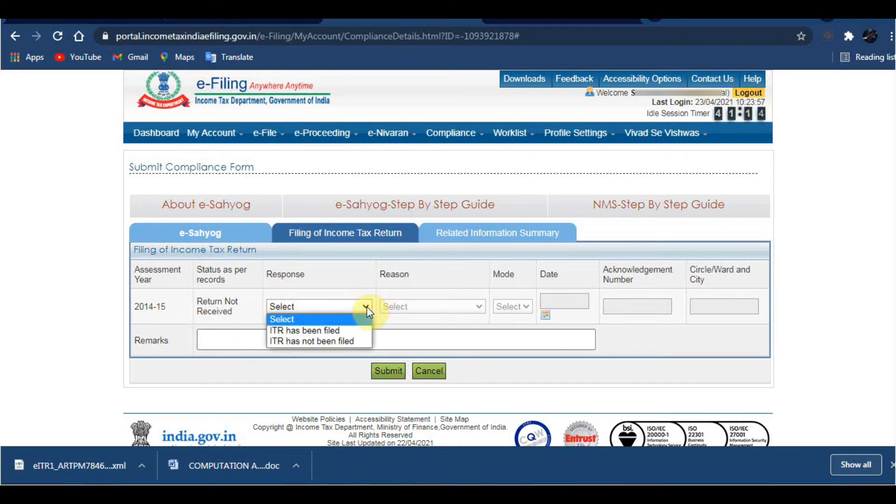
left_click(353, 345)
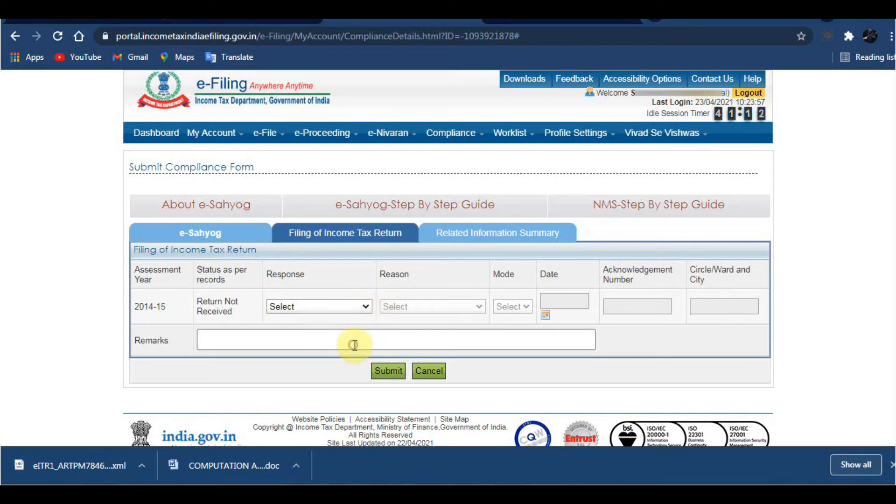
left_click(481, 306)
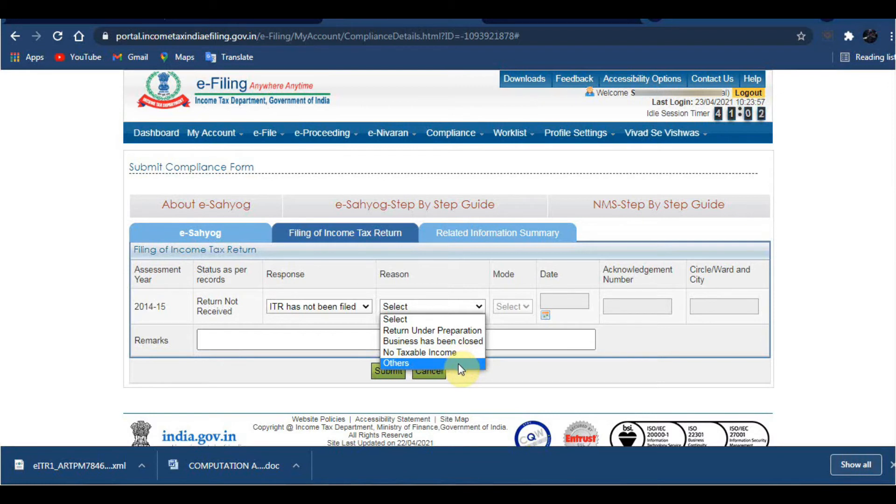
left_click(461, 330)
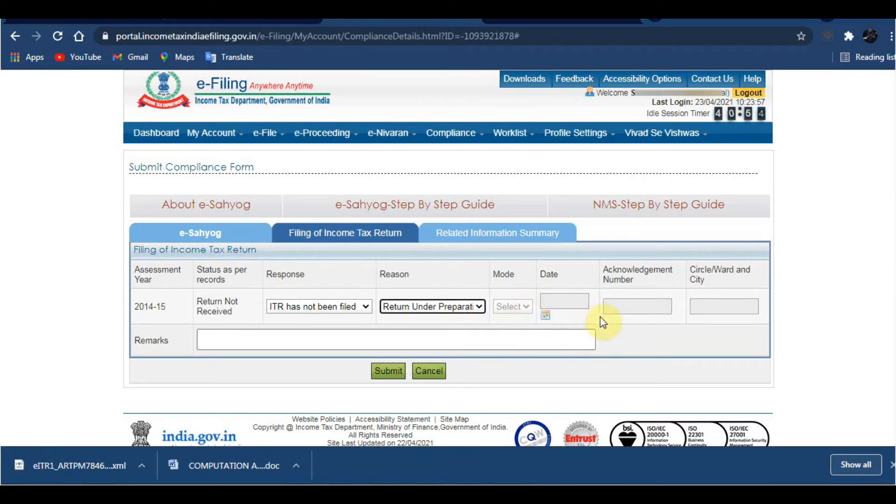
- In Related Information Summary, mark TDS-192A as "Self-Not known" and TDS-194 as self income from transaction, and submit the compliance form
left_click(516, 241)
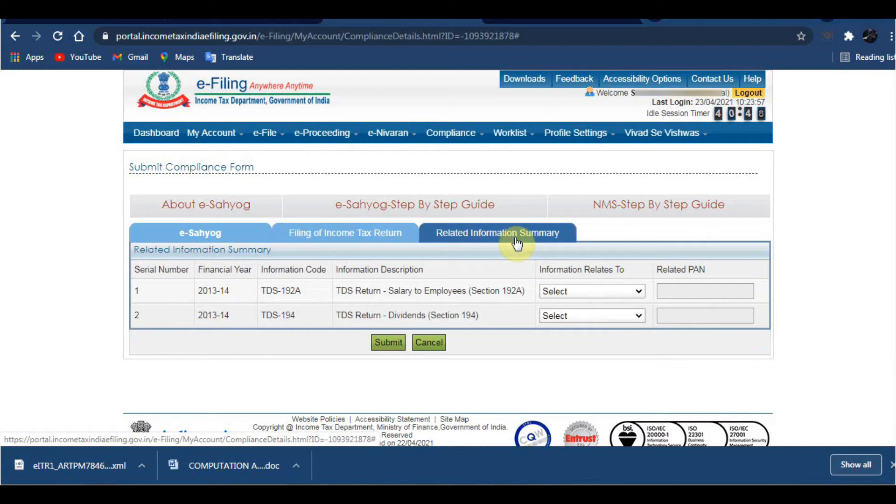
left_click(640, 292)
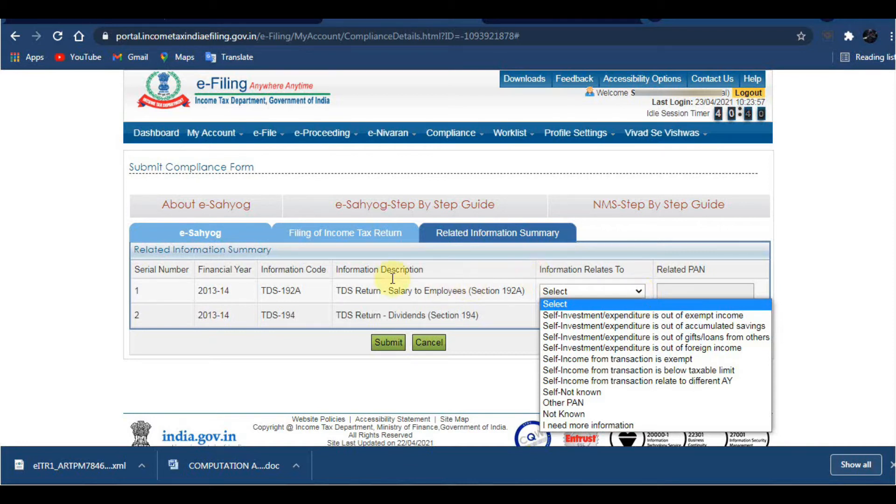
left_click(307, 303)
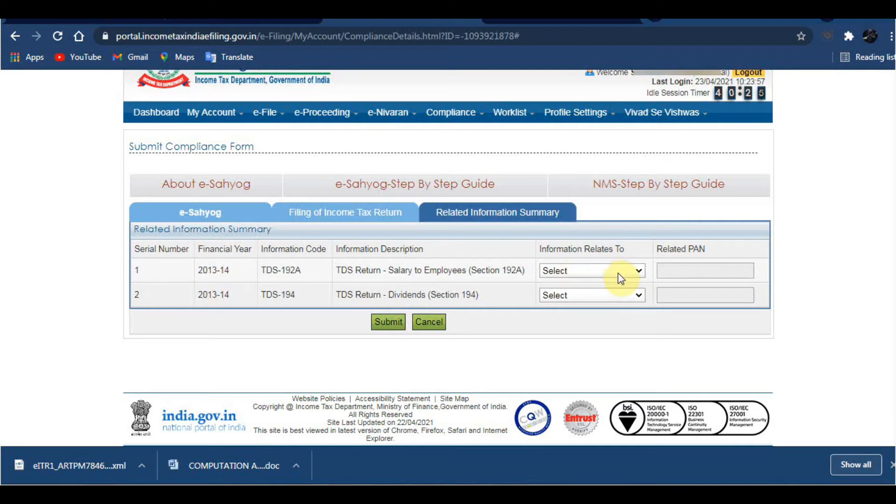
left_click(641, 274)
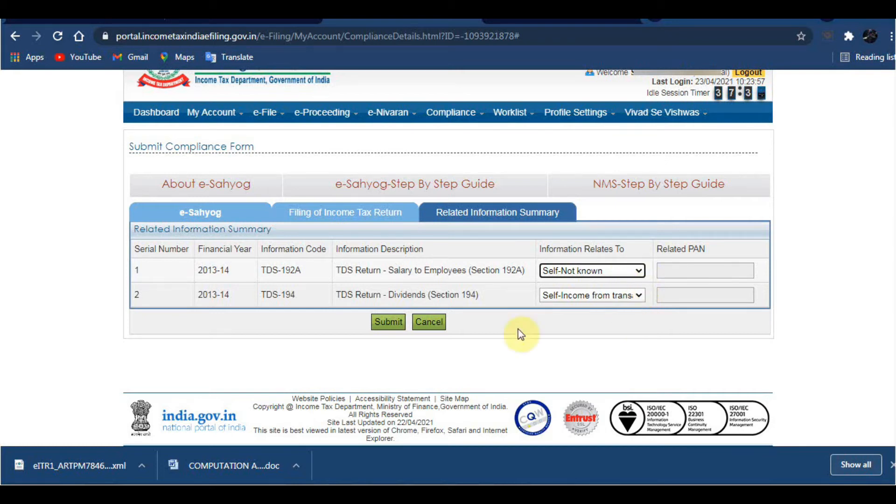
left_click(392, 324)
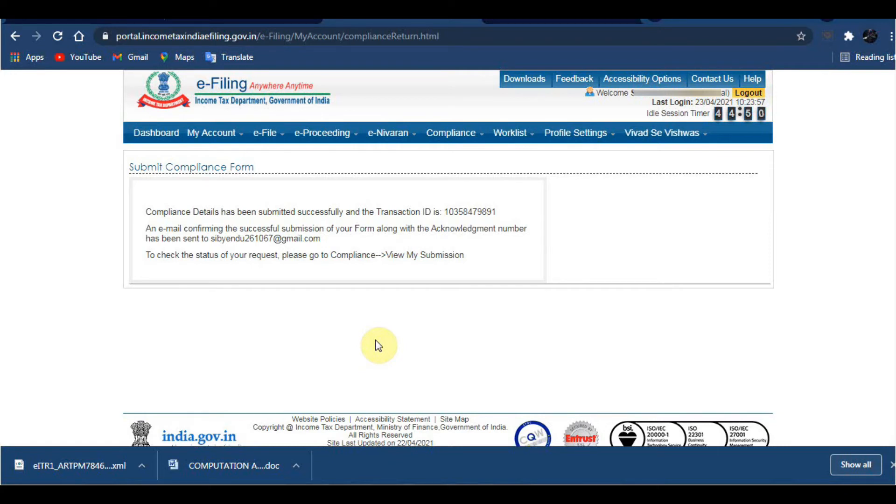
- Open the pending Assessment Proceeding u/s 147 and start its notice response, accepting the redirection to the Income Tax Return page
mouse_move(226, 138)
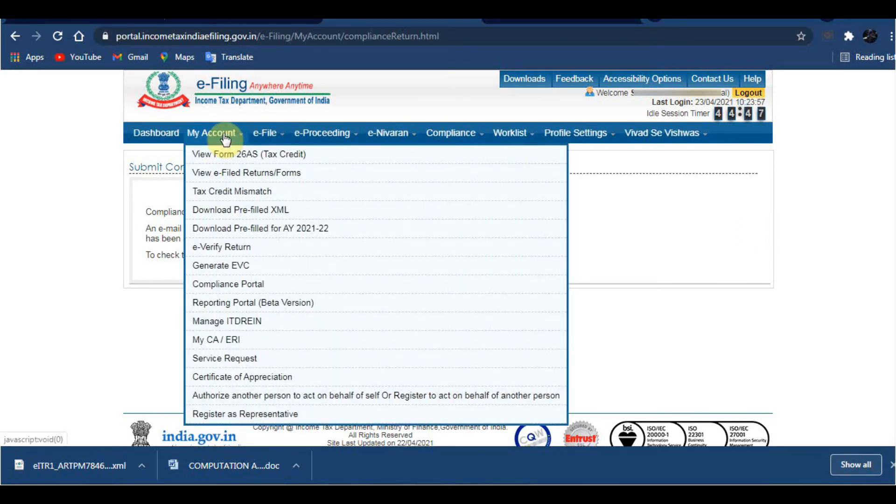
mouse_move(510, 135)
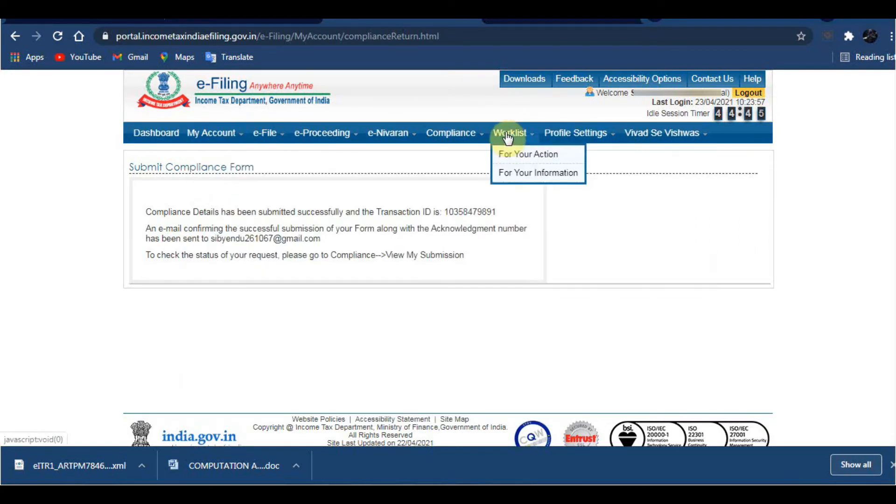
left_click(513, 159)
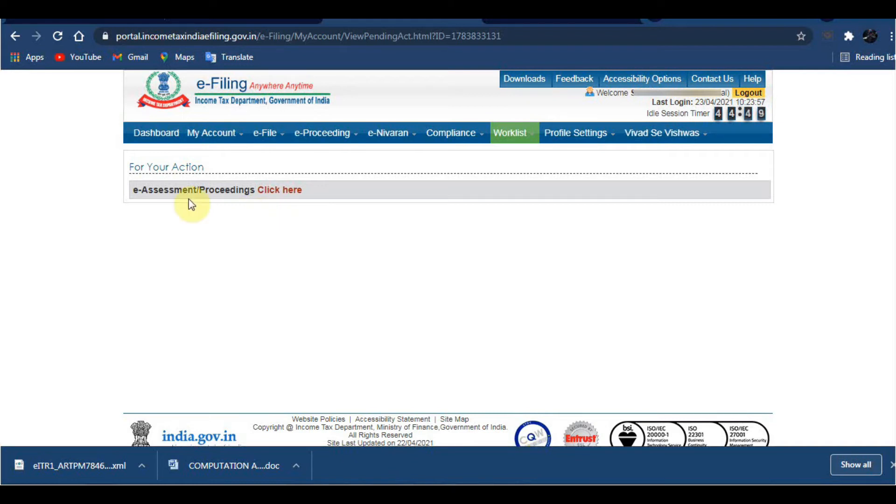
left_click(278, 192)
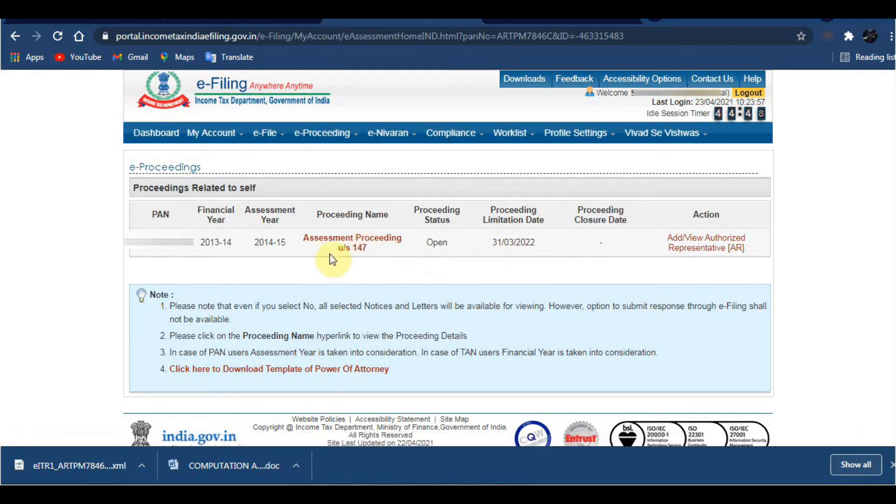
left_click(346, 240)
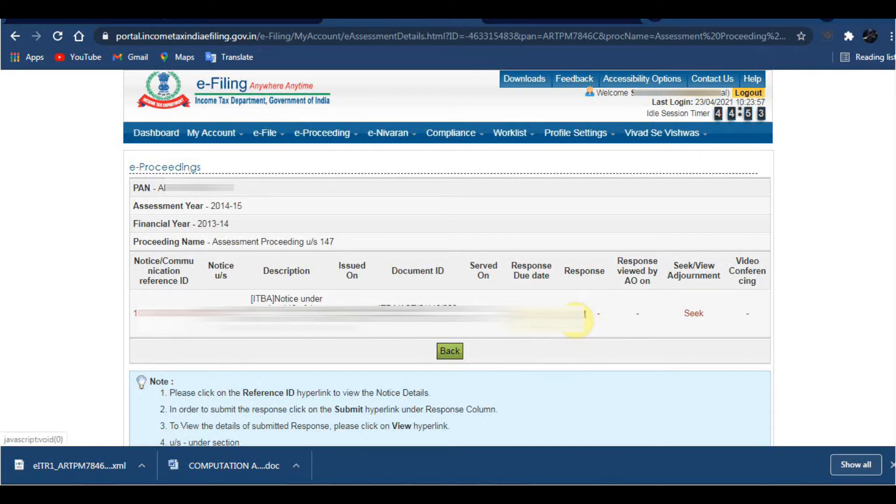
left_click(579, 317)
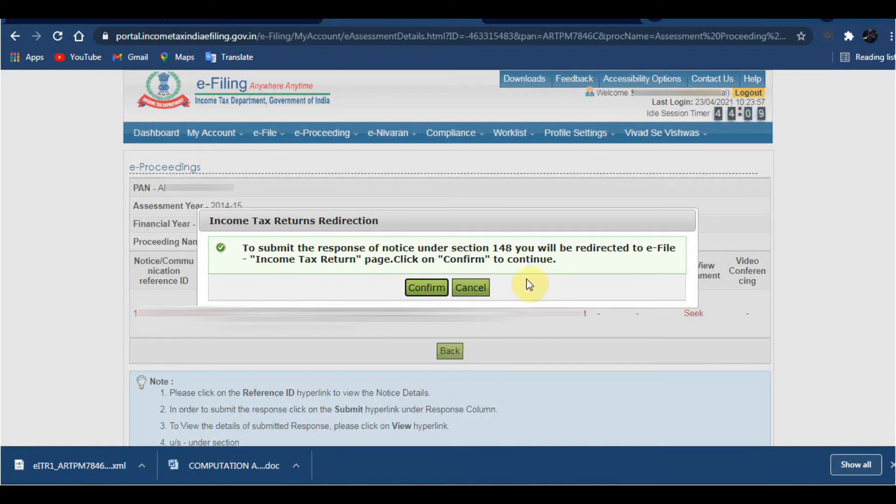
left_click(431, 290)
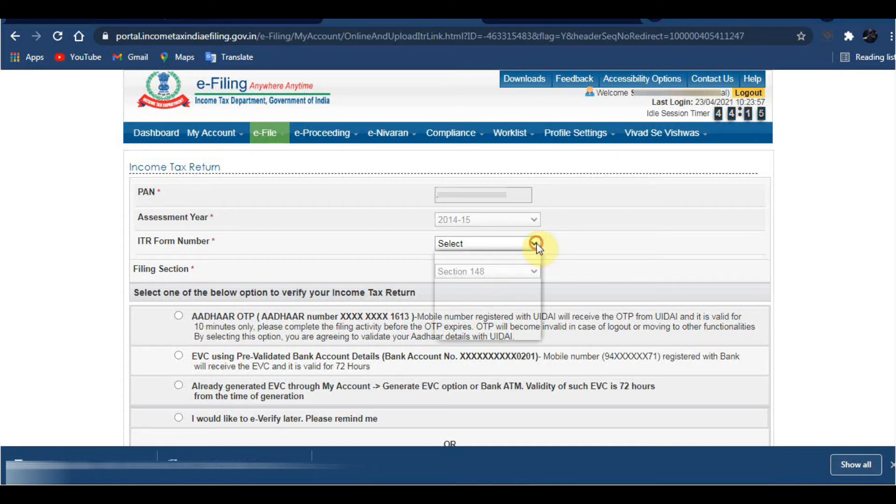
- Choose form ITR-1 with the "I would like to e-Verify later" option for the section 148 return and continue
left_click(535, 243)
left_click(508, 271)
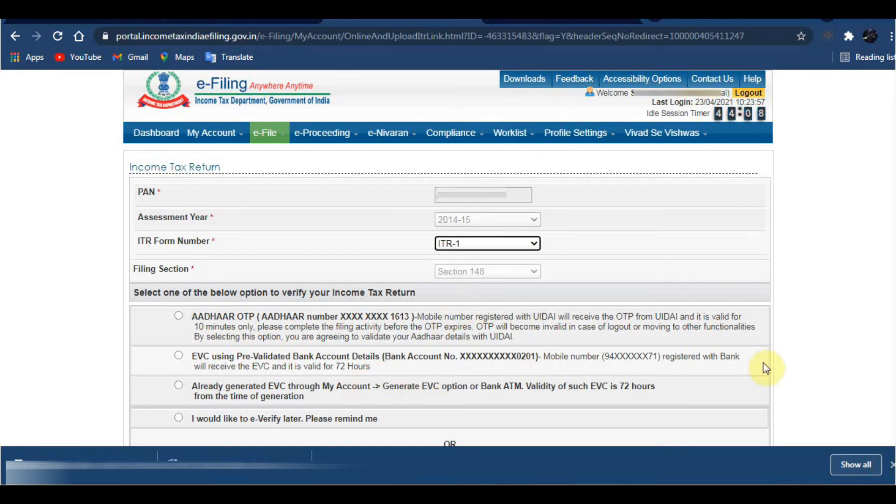
scroll(299, 208, "down", 2)
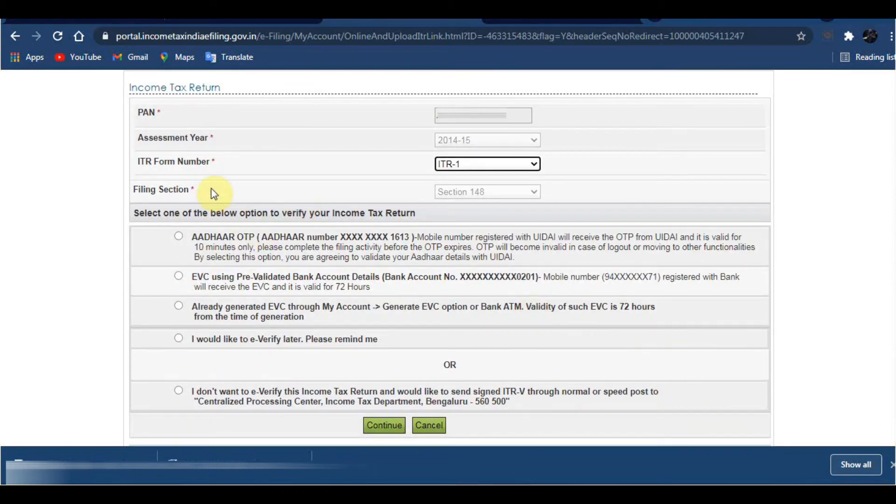
left_click(180, 336)
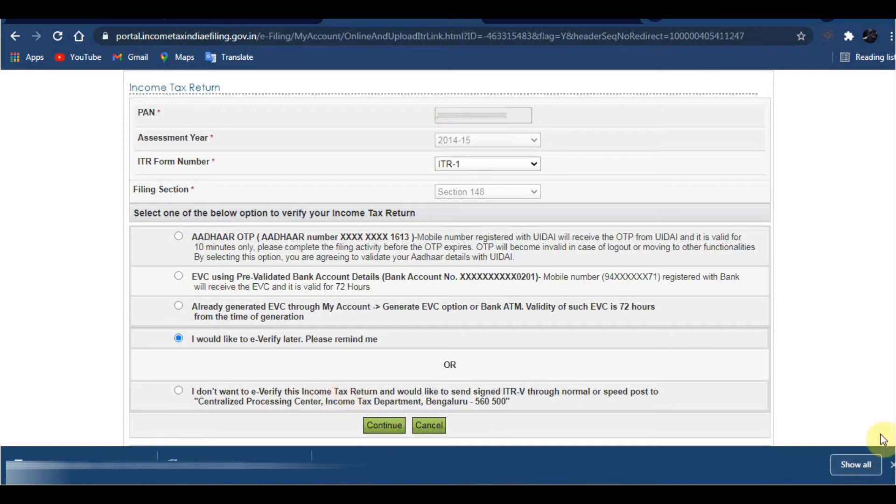
scroll(889, 443, "down", 1)
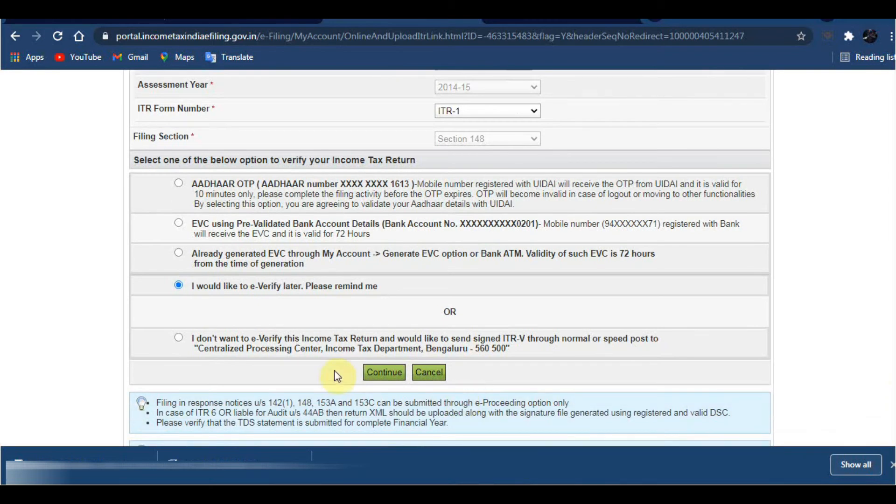
left_click(389, 374)
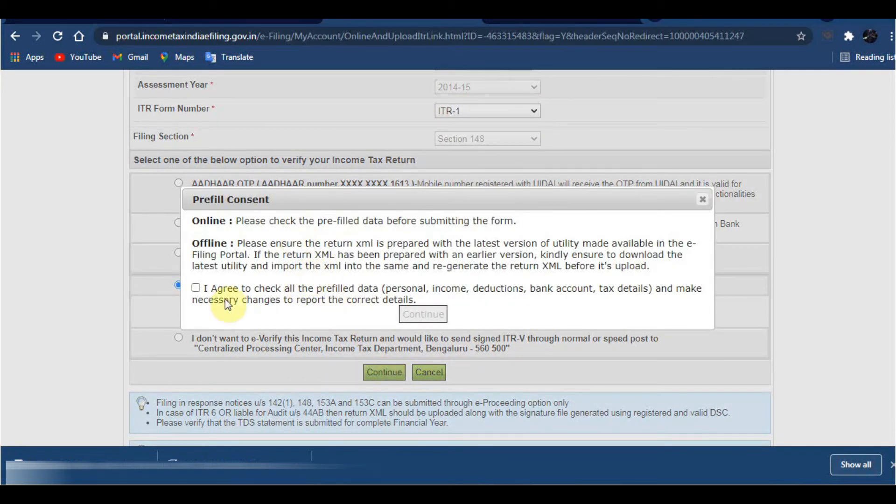
- Agree to the prefill consent and attach the 2014-15 ITR-1 XML file to the return upload
left_click(196, 290)
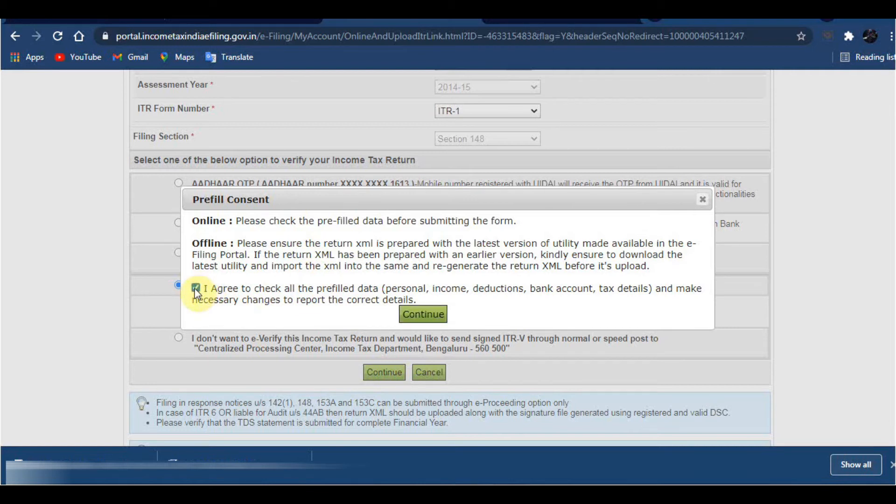
left_click(423, 315)
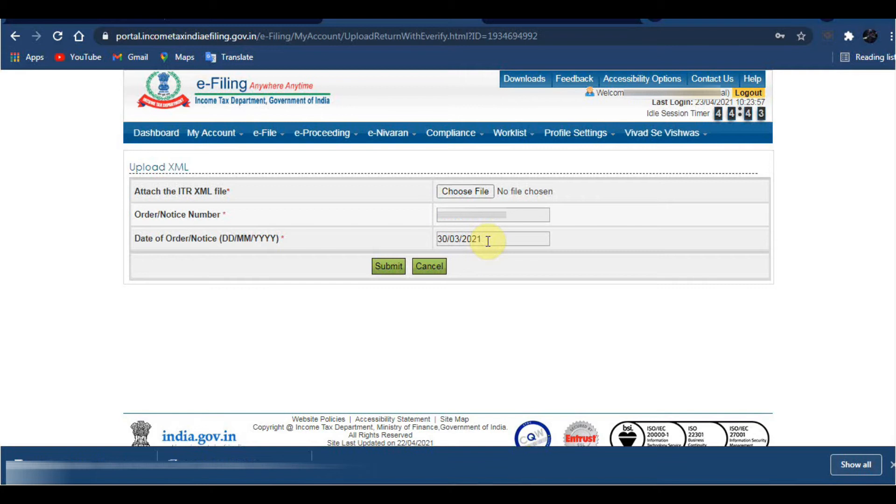
left_click(479, 193)
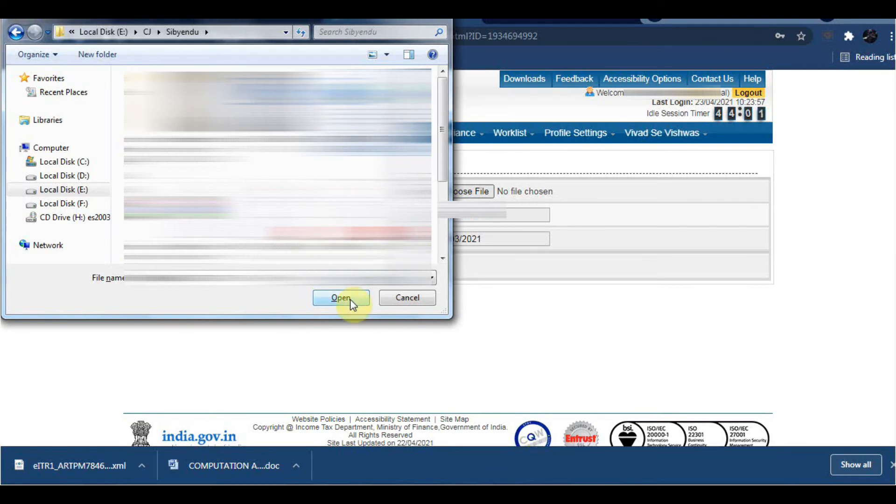
left_click(350, 298)
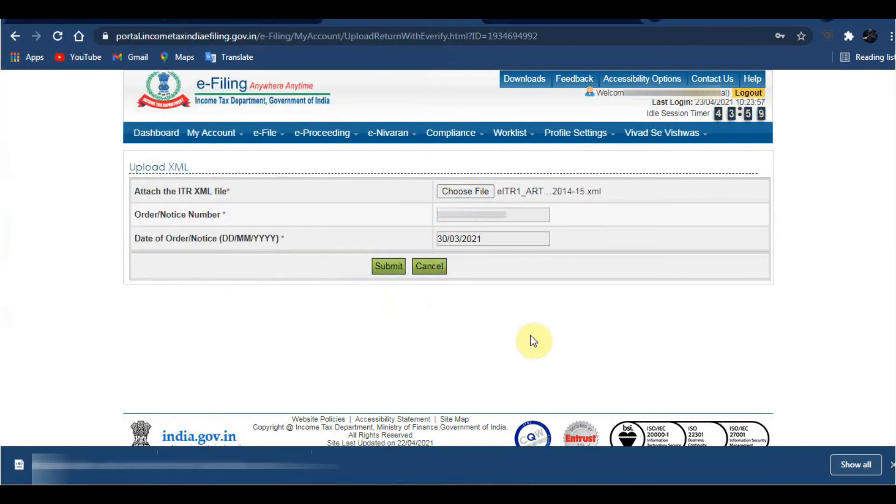
- Submit the upload of the attached 2014-15 ITR-1 XML return
left_click(390, 267)
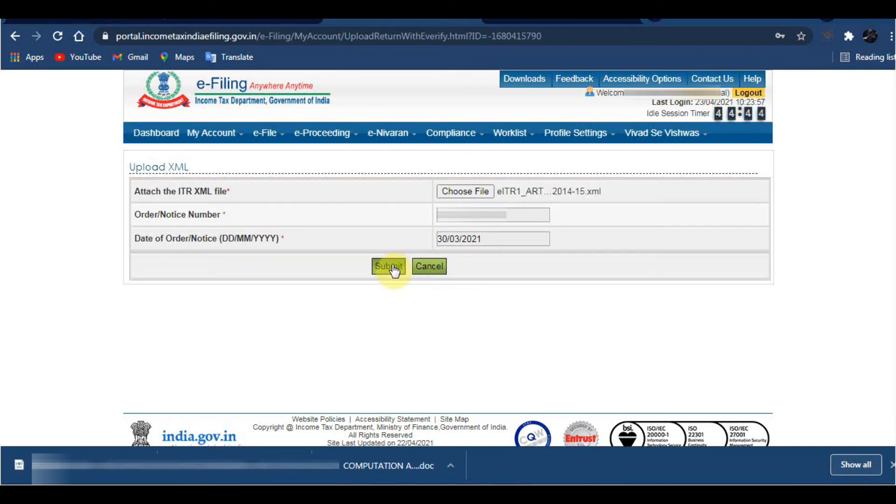
left_click(394, 268)
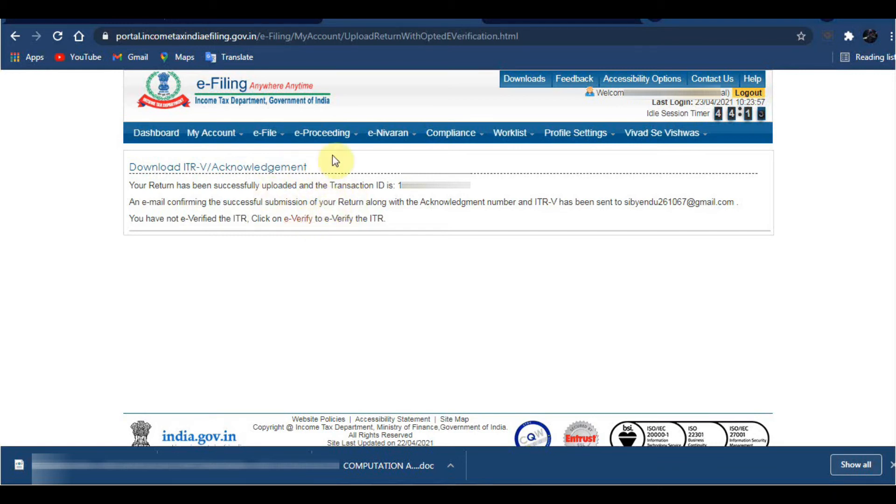
- Reopen View and Submit Compliance, agree to re-submit the response, and review the Filing of Income Tax Return details for 2014-15
mouse_move(449, 137)
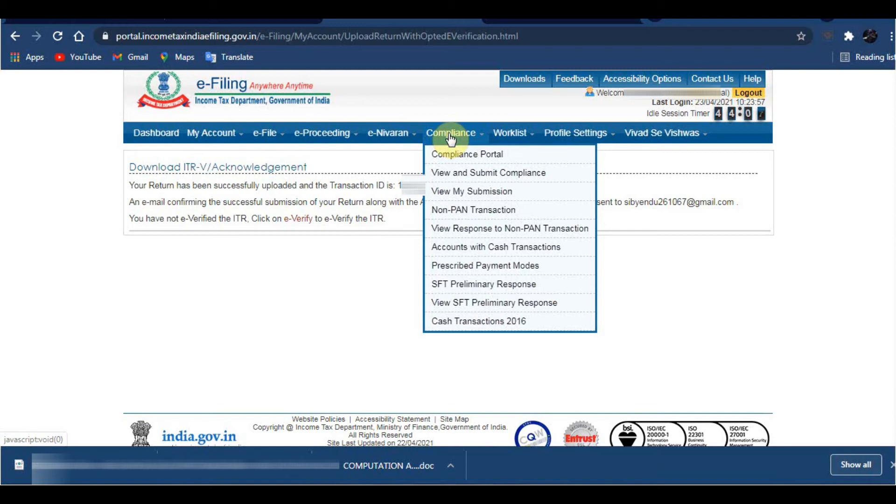
left_click(455, 171)
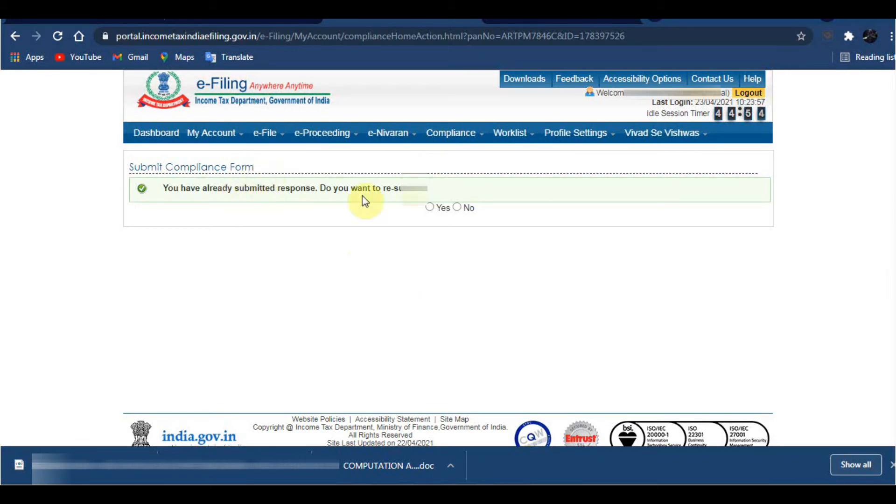
left_click(431, 138)
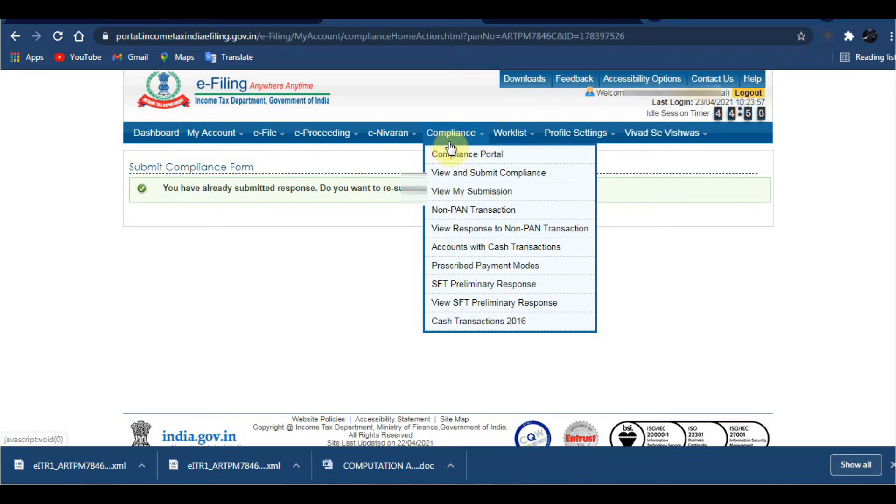
left_click(461, 175)
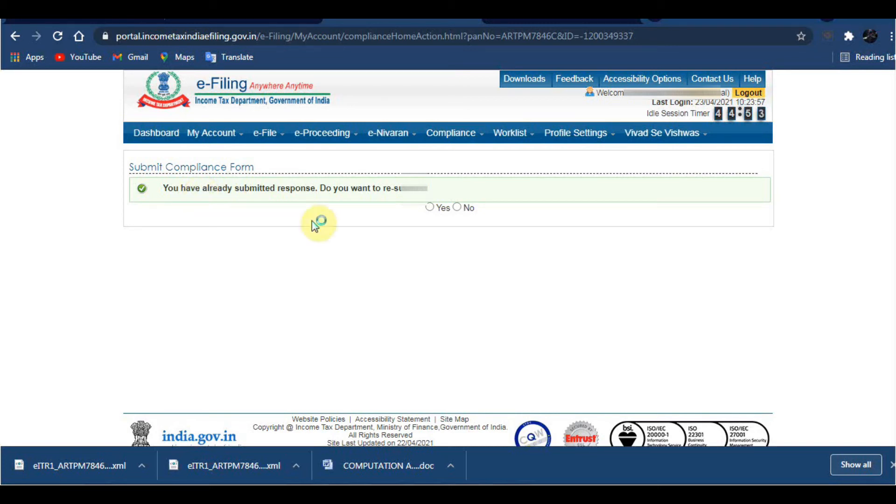
left_click(429, 207)
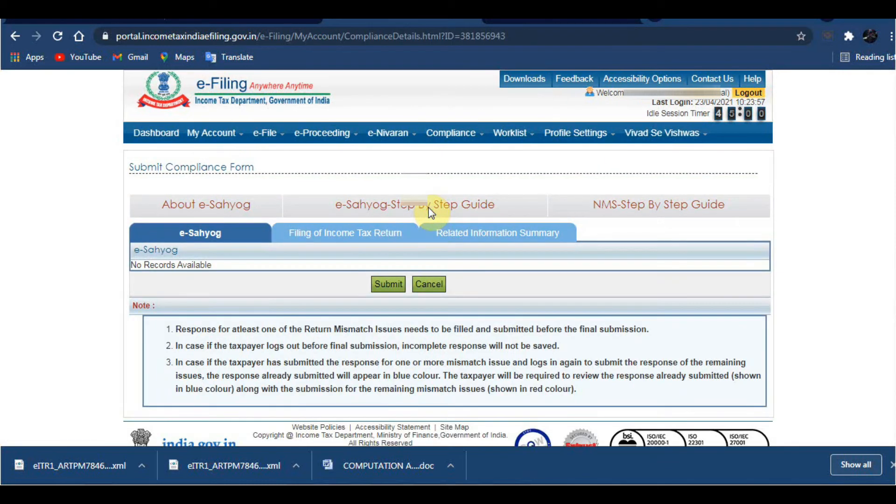
left_click(343, 239)
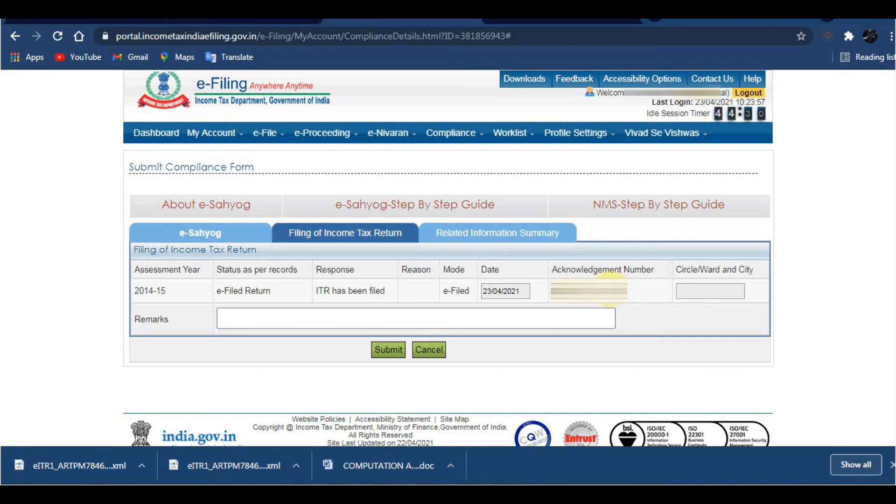
- Review the TDS-194 answer choices in Related Information Summary, keep the self-income selection, and submit the revised compliance form
left_click(498, 236)
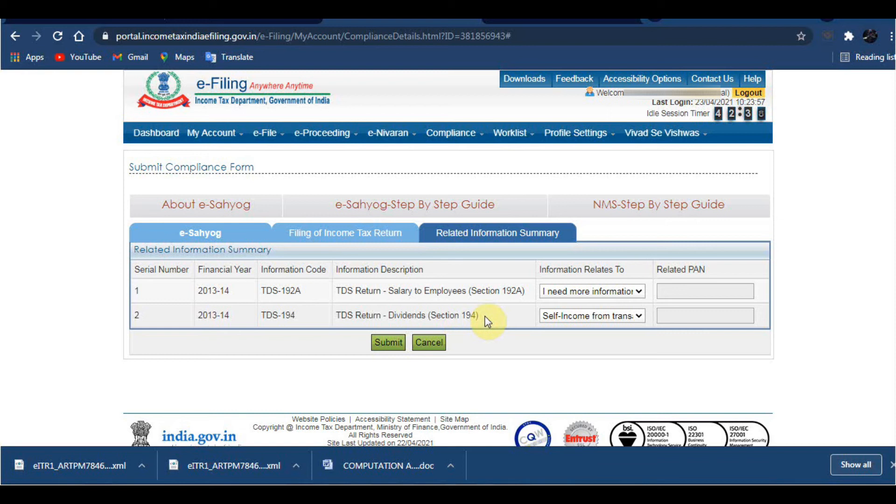
left_click(640, 315)
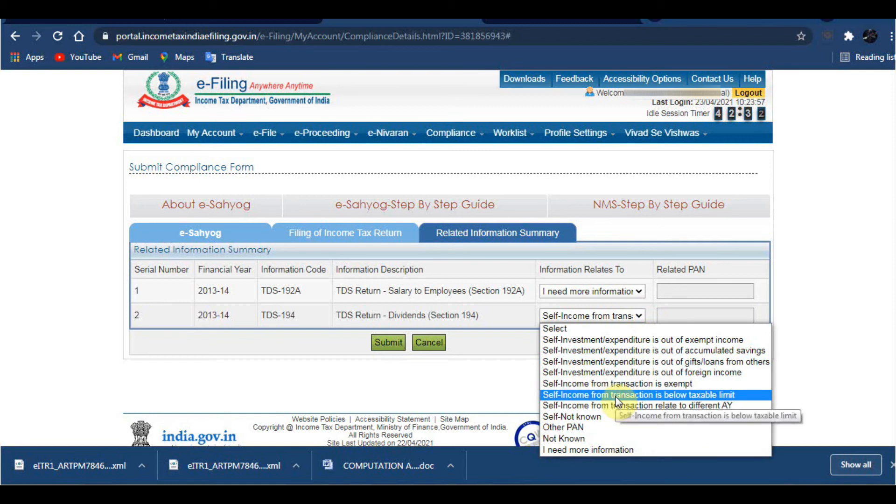
left_click(639, 316)
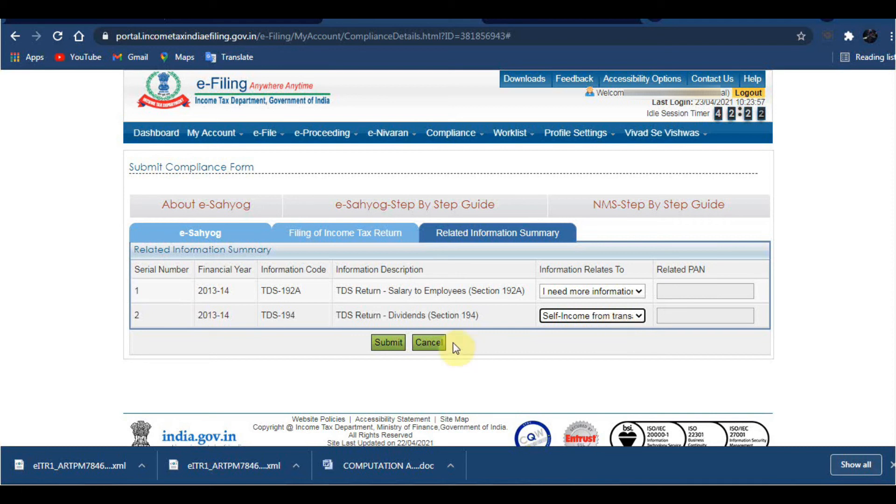
left_click(392, 344)
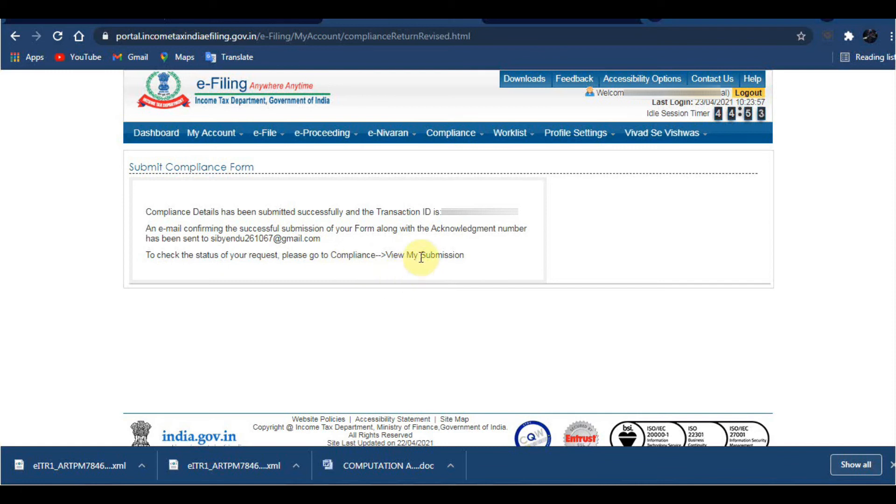
- View the list of submitted compliance responses and go back to the account home page
mouse_move(449, 134)
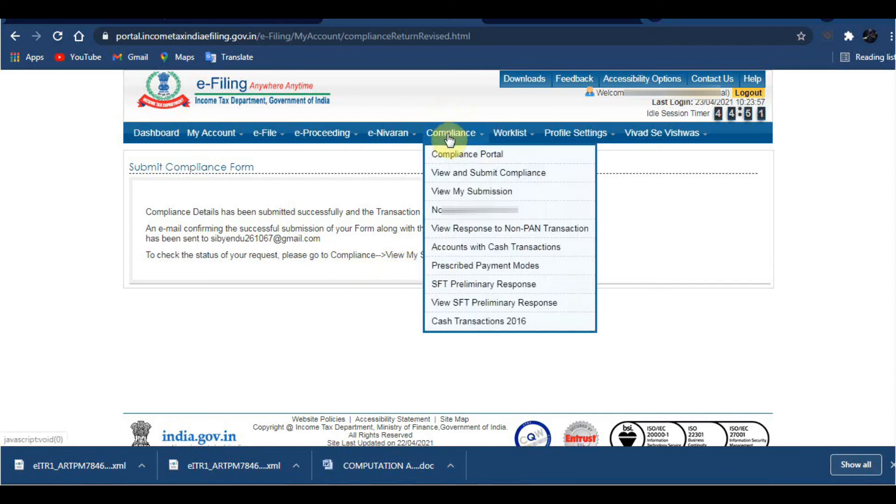
left_click(456, 192)
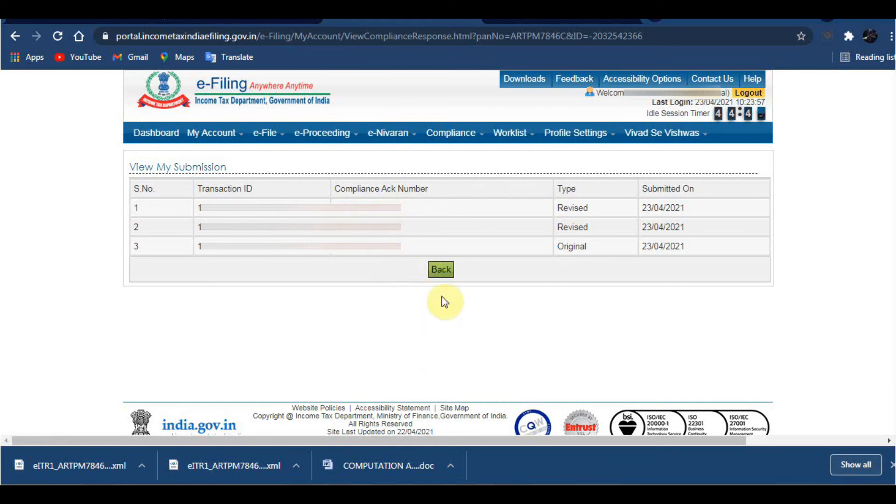
left_click(441, 271)
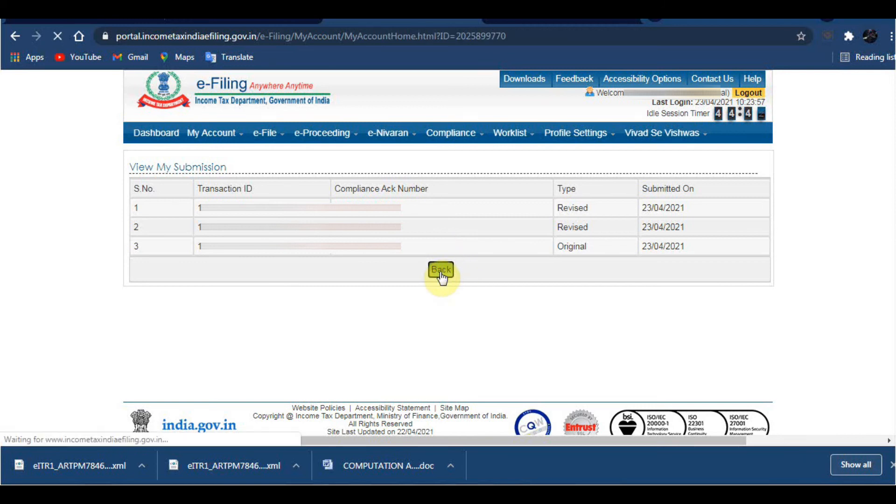
- Check the For Your Action worklist for pending items
left_click(213, 133)
mouse_move(512, 137)
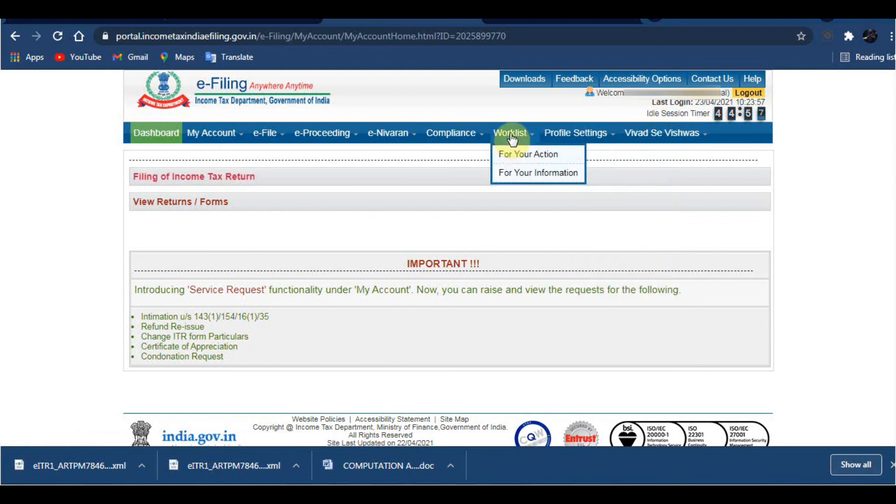
left_click(525, 160)
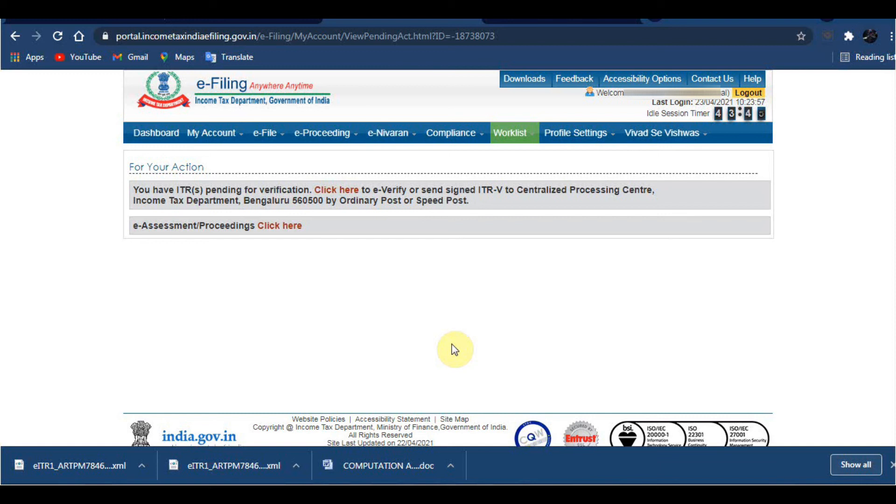
- Switch to the Non-filers Monitoring System Step by Step Guide PDF and read it from the overview through Processing of Response
key("alt+Tab")
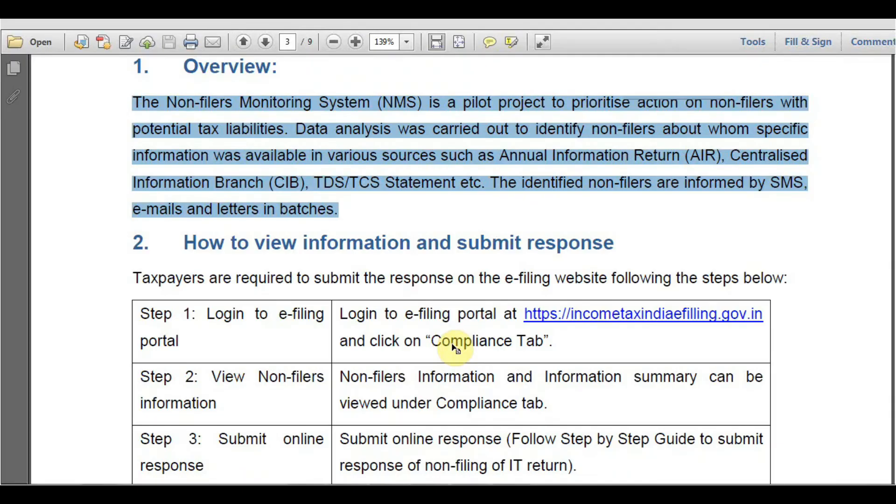
scroll(455, 349, "down", 2)
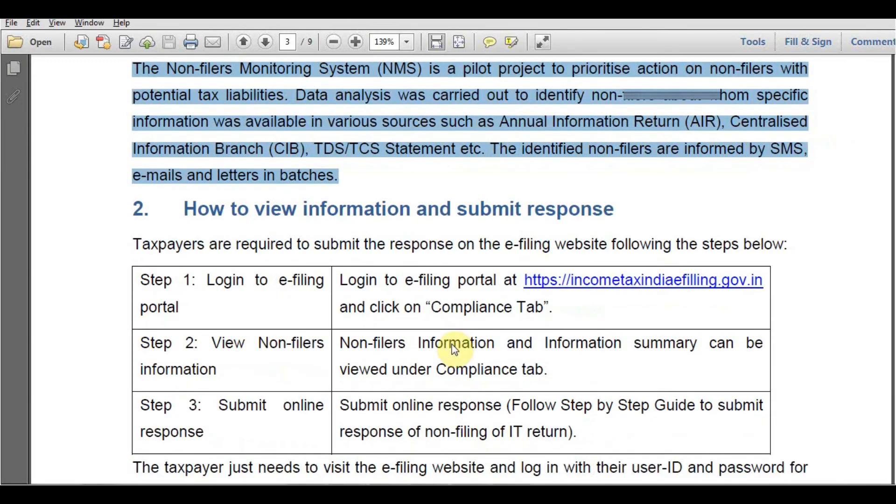
scroll(455, 349, "down", 10)
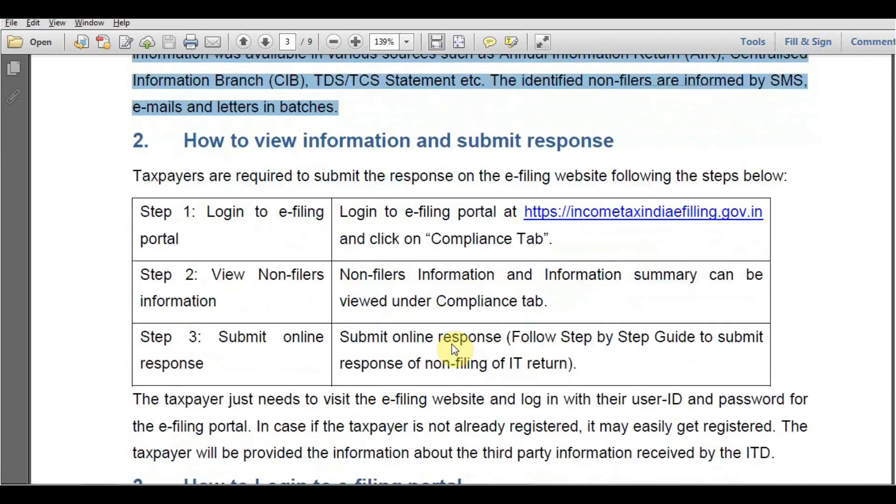
scroll(455, 350, "down", 5)
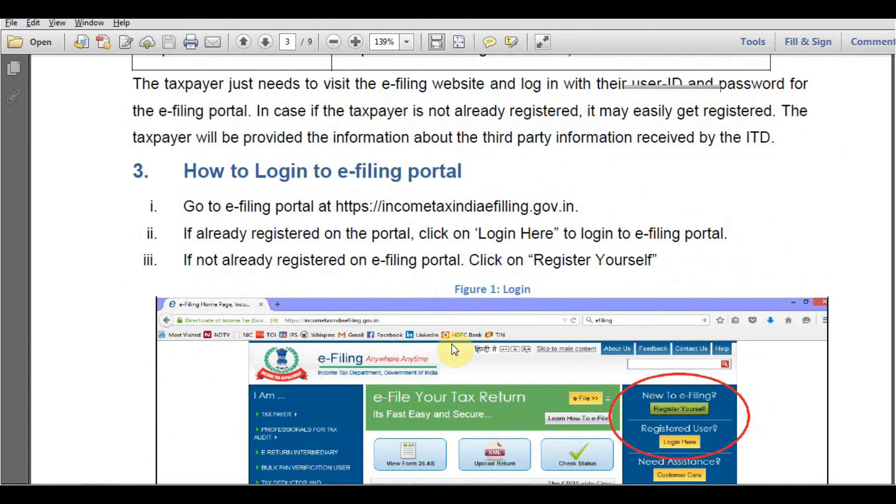
scroll(455, 350, "down", 10)
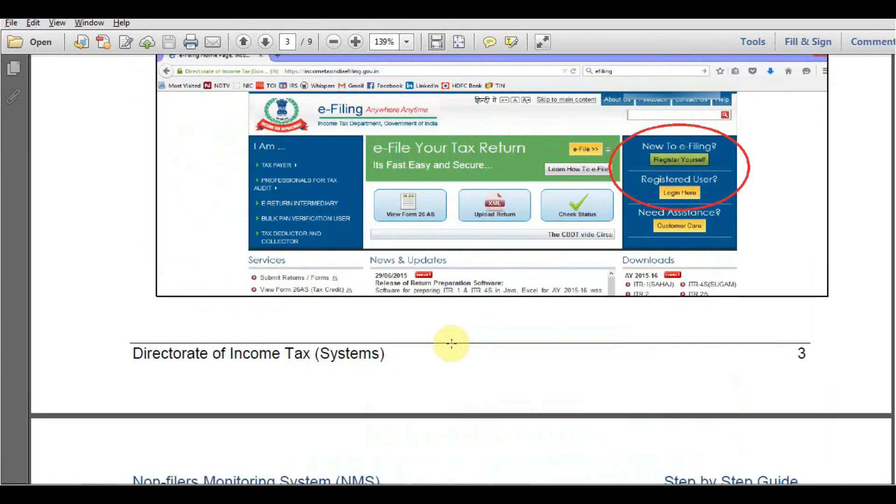
scroll(452, 343, "down", 12)
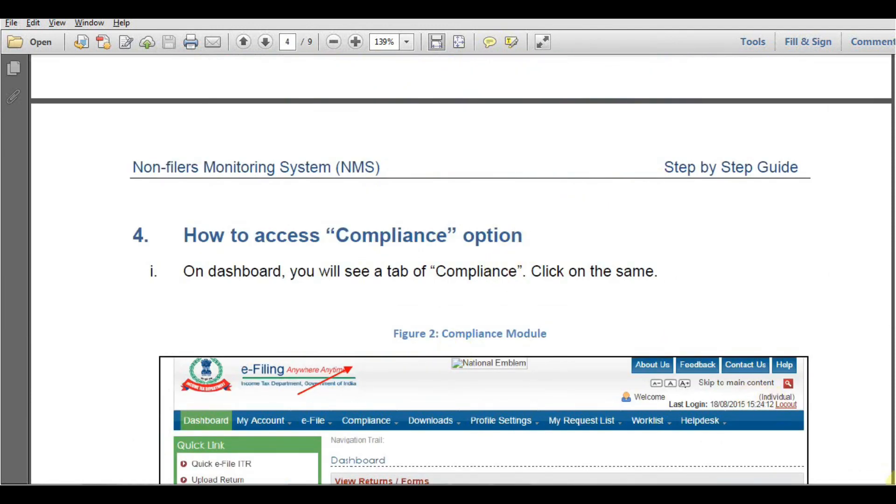
scroll(889, 479, "down", 1)
scroll(889, 479, "down", 16)
scroll(889, 478, "down", 20)
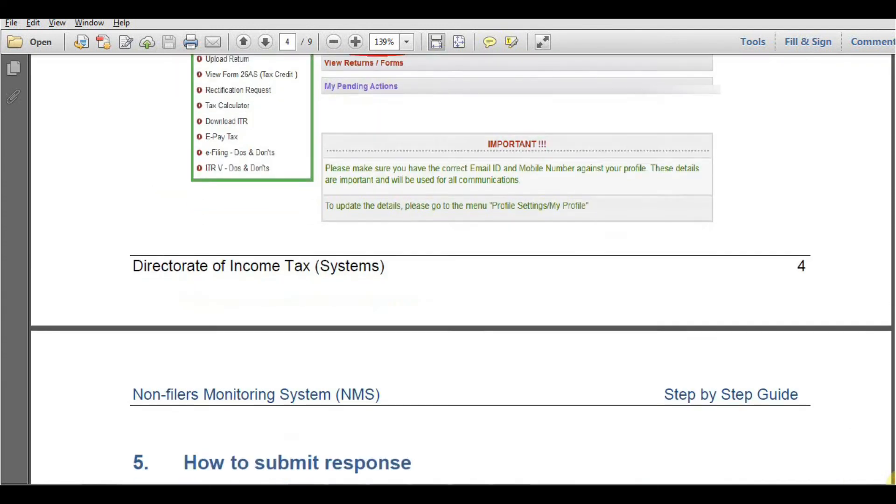
scroll(889, 479, "down", 1)
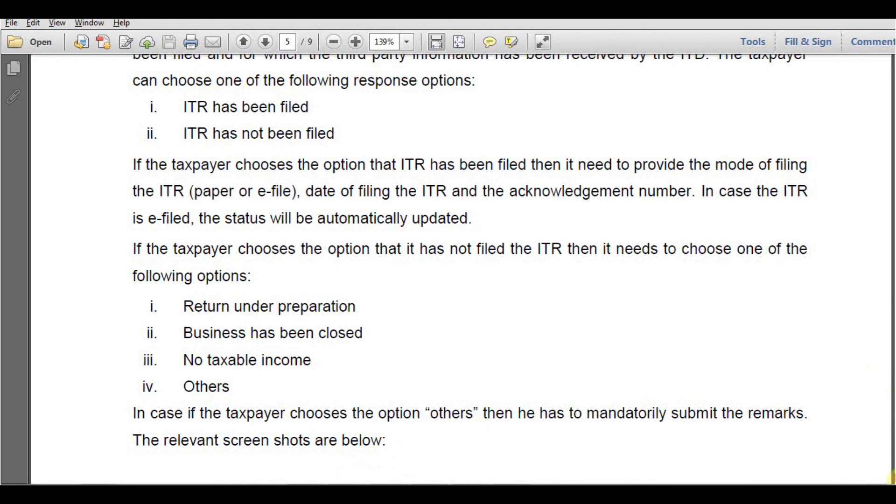
scroll(889, 479, "down", 1)
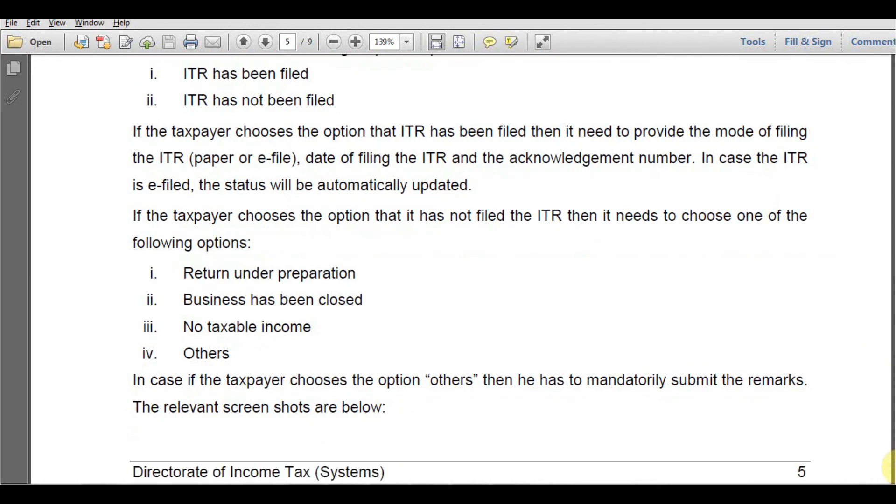
scroll(889, 476, "down", 10)
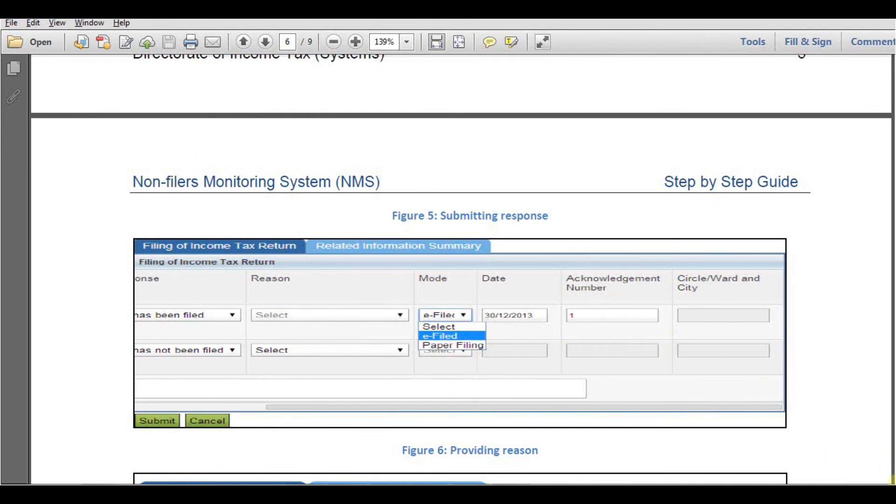
scroll(889, 478, "down", 15)
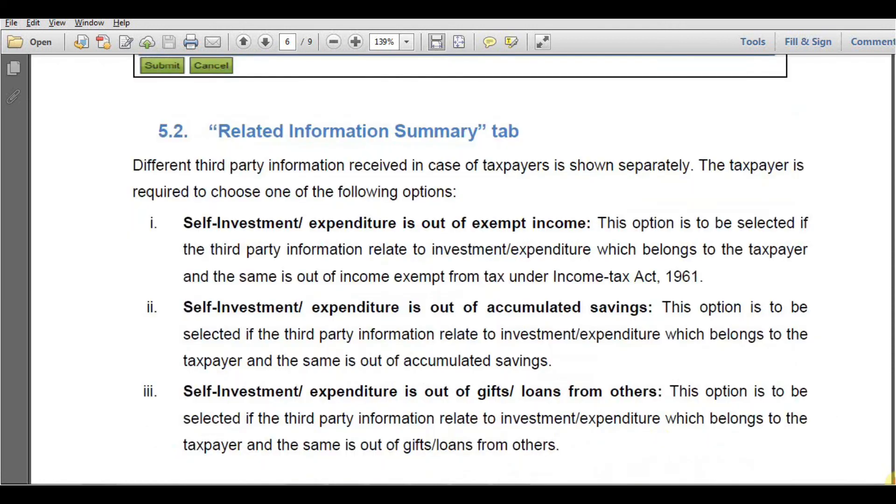
scroll(889, 478, "down", 10)
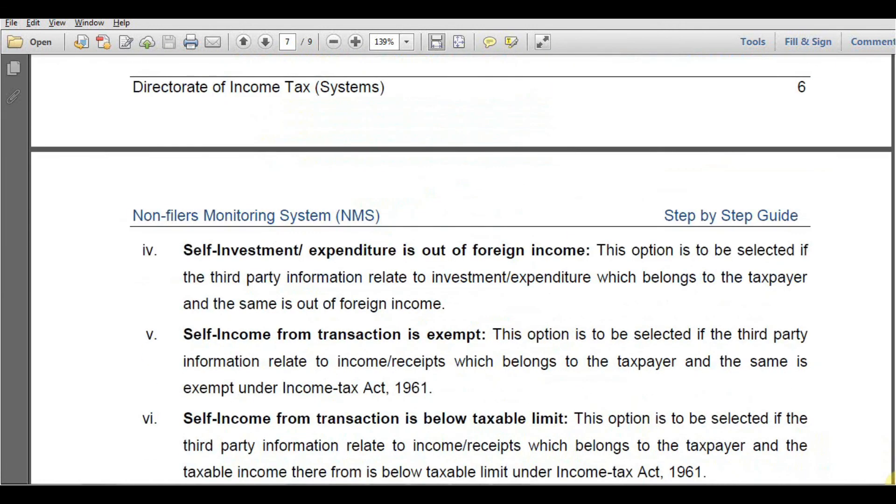
scroll(889, 478, "down", 5)
scroll(889, 479, "down", 9)
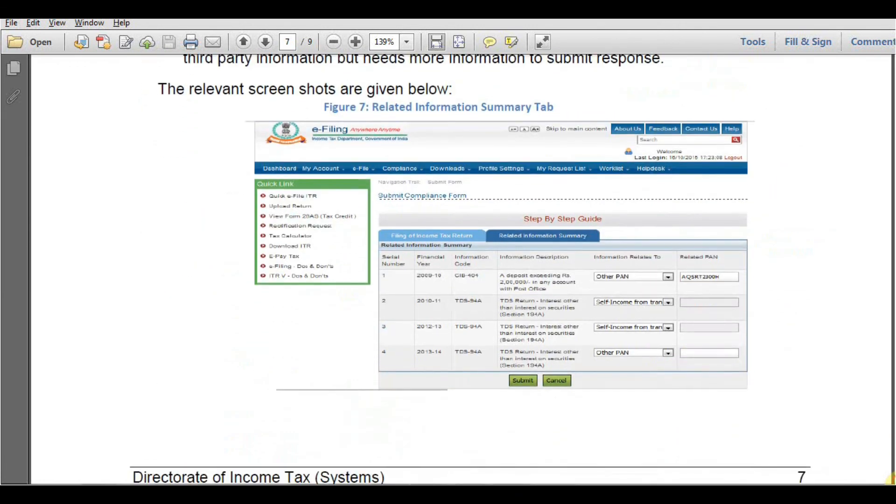
scroll(889, 478, "down", 18)
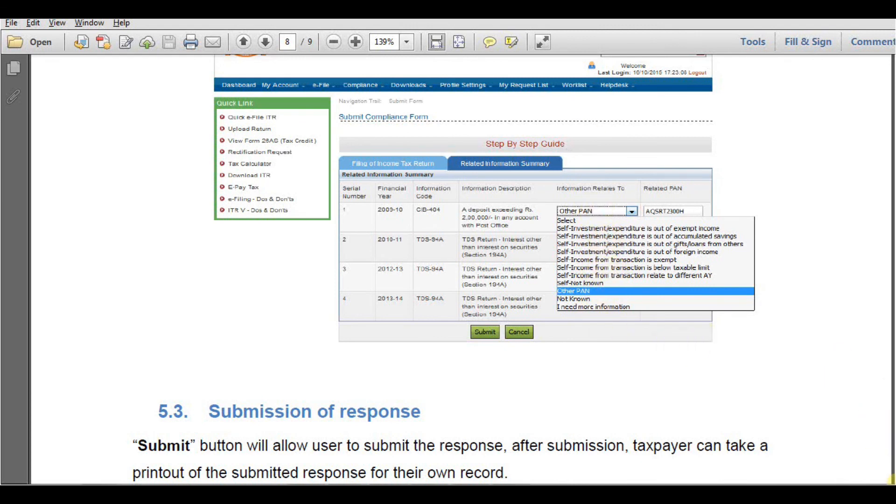
scroll(891, 480, "down", 5)
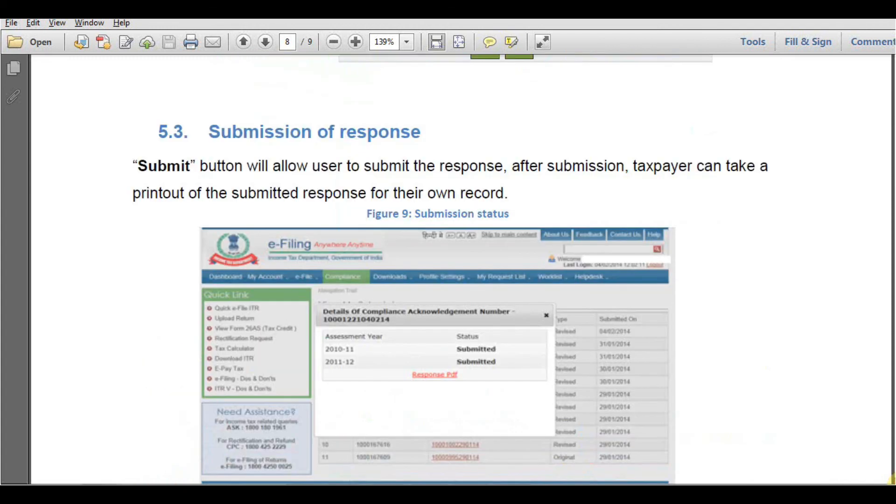
scroll(891, 481, "down", 9)
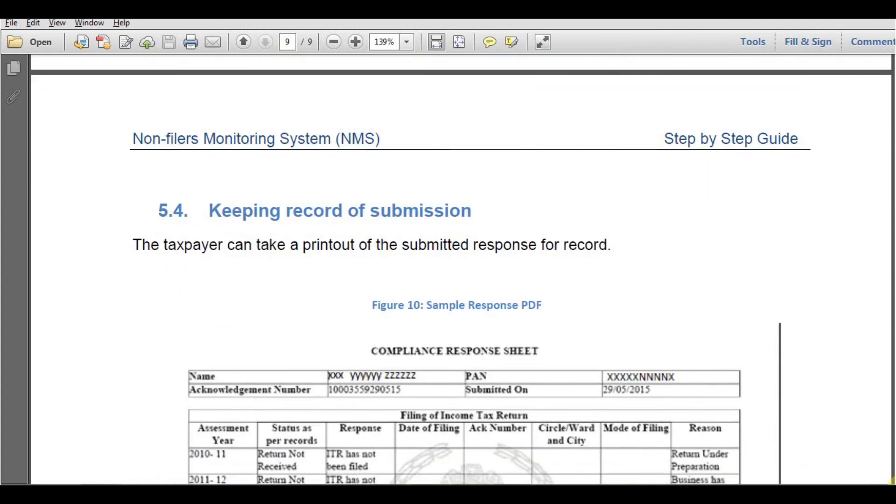
scroll(891, 480, "down", 6)
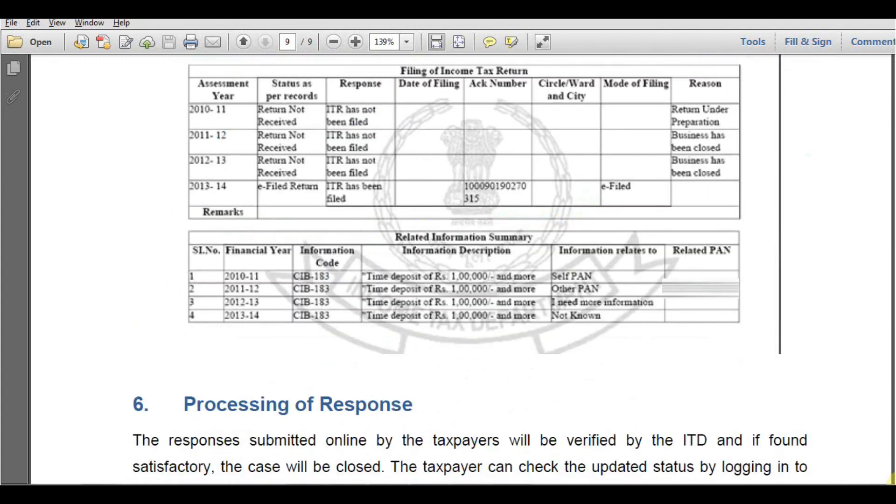
scroll(891, 478, "down", 1)
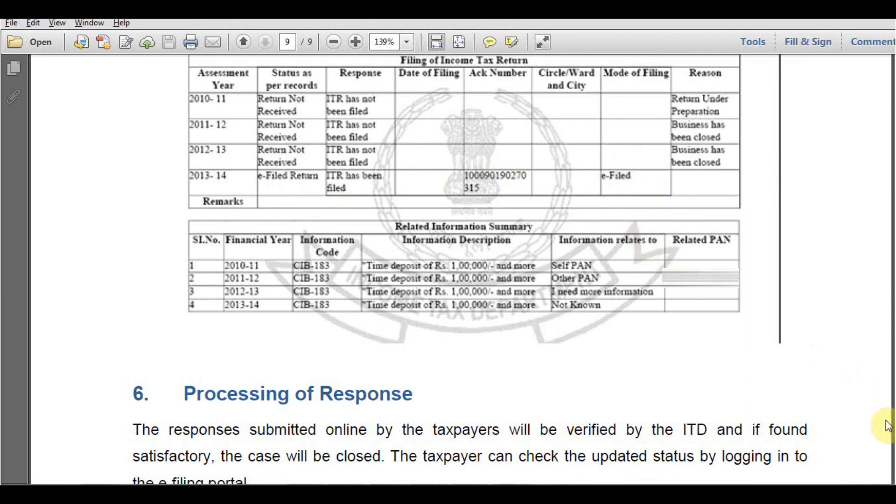
scroll(889, 477, "down", 3)
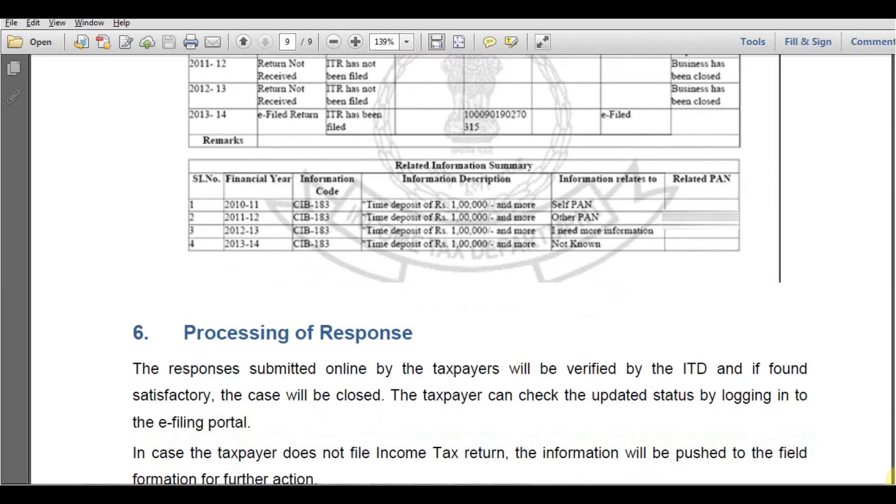
scroll(889, 477, "down", 10)
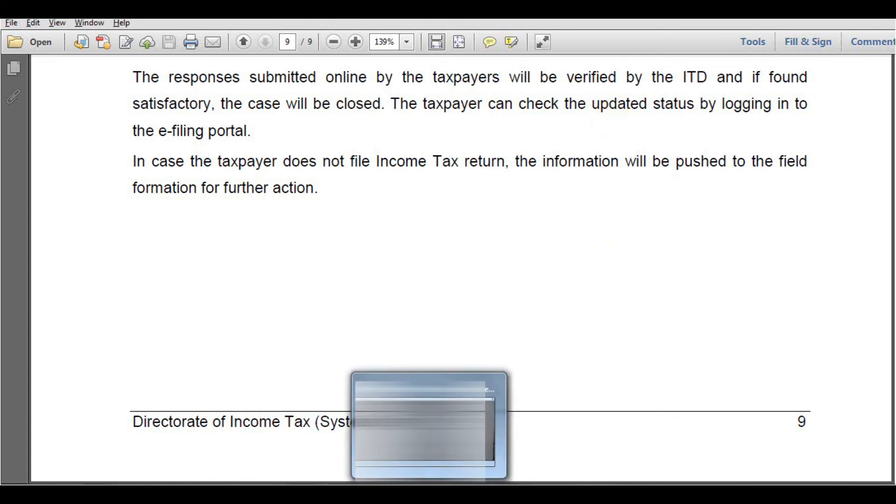
- Switch to the image of the section 148 notice for assessment year 2014-15
left_click(429, 493)
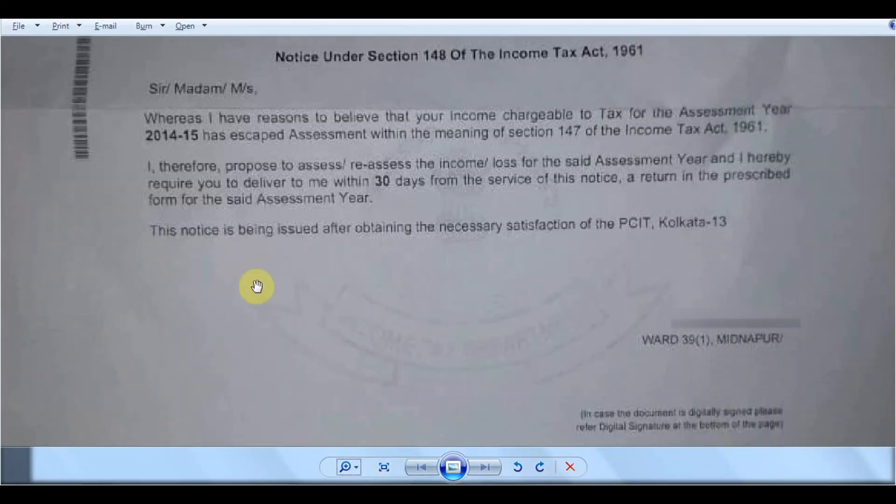